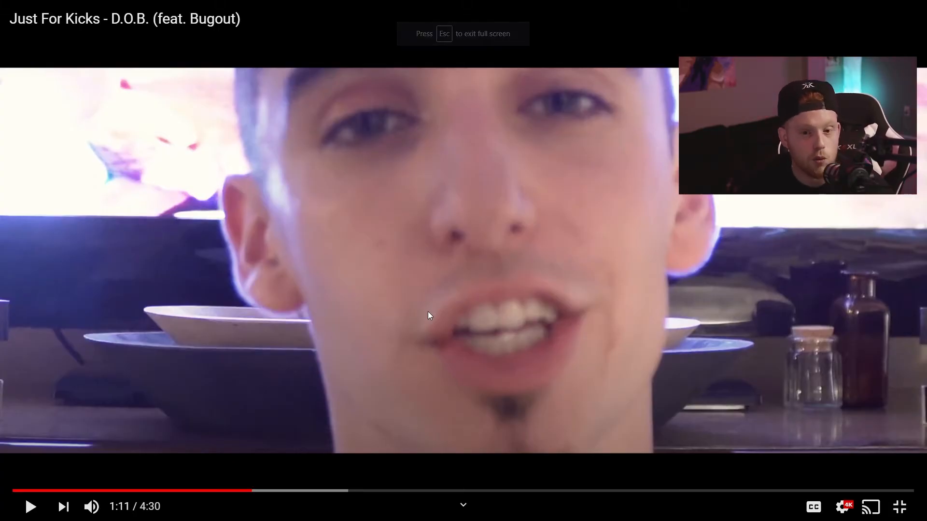
- Watch the distorted-background section of the reference music video, and minimize the browser to switch to After Effects
left_click(429, 303)
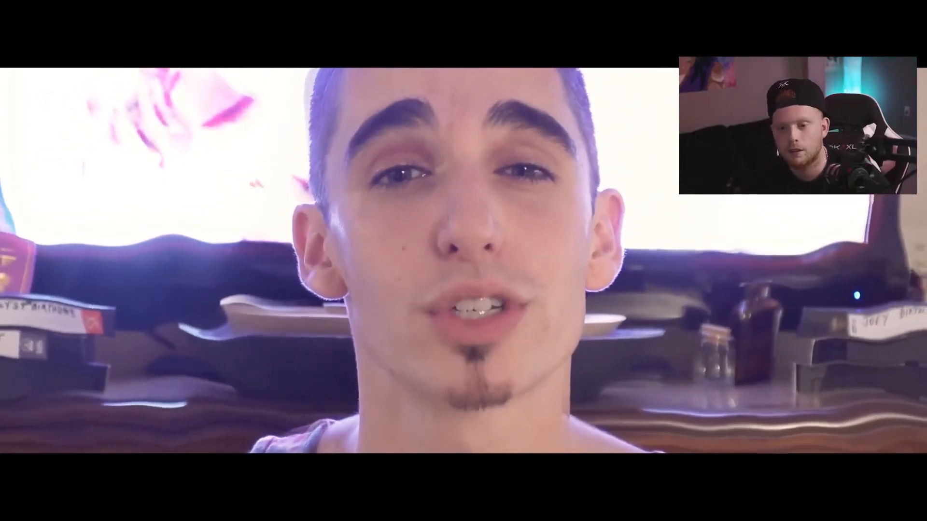
mouse_move(430, 296)
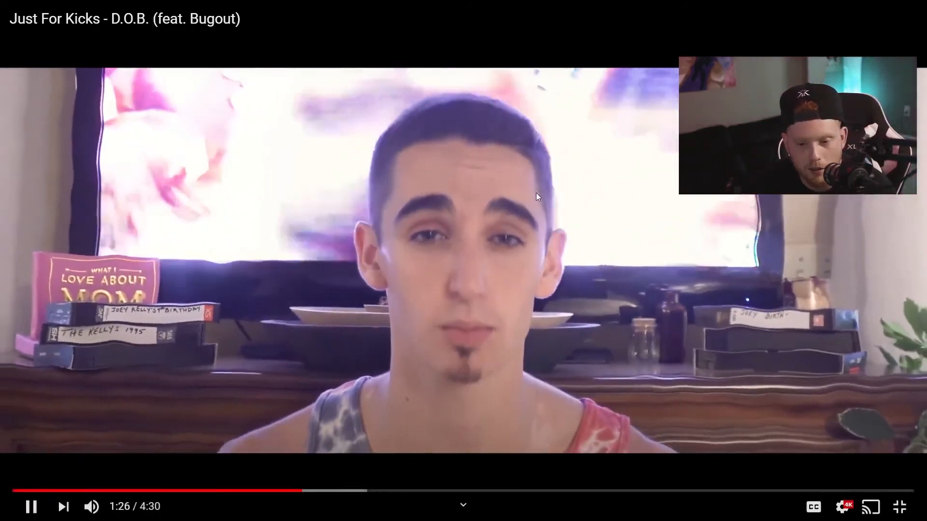
key("space")
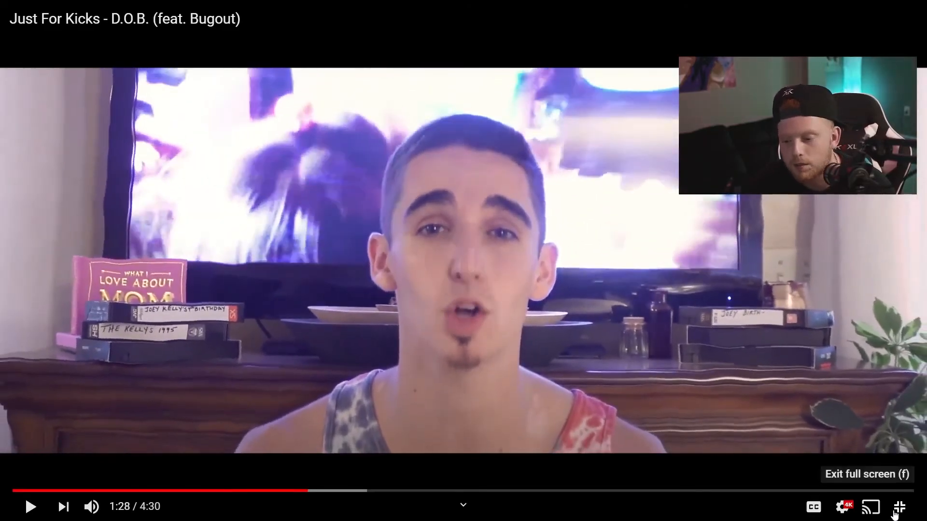
left_click(894, 513)
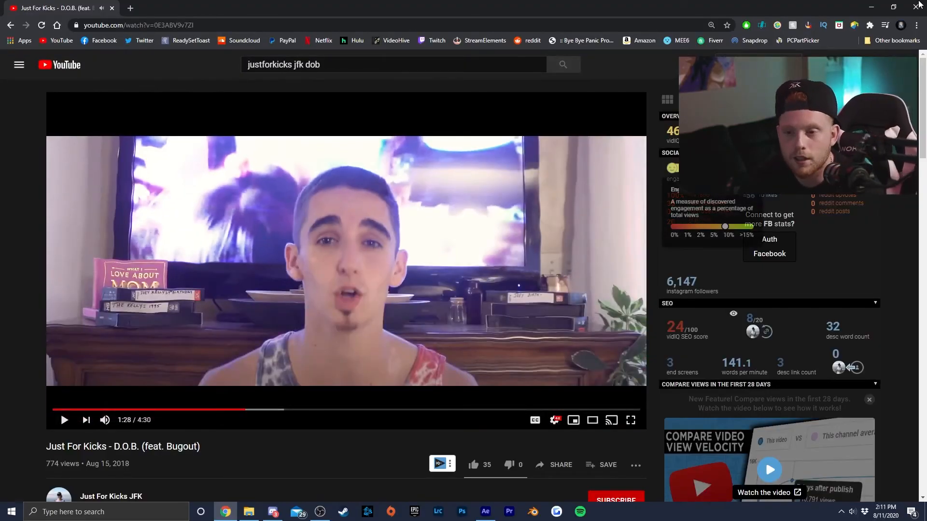
left_click(873, 8)
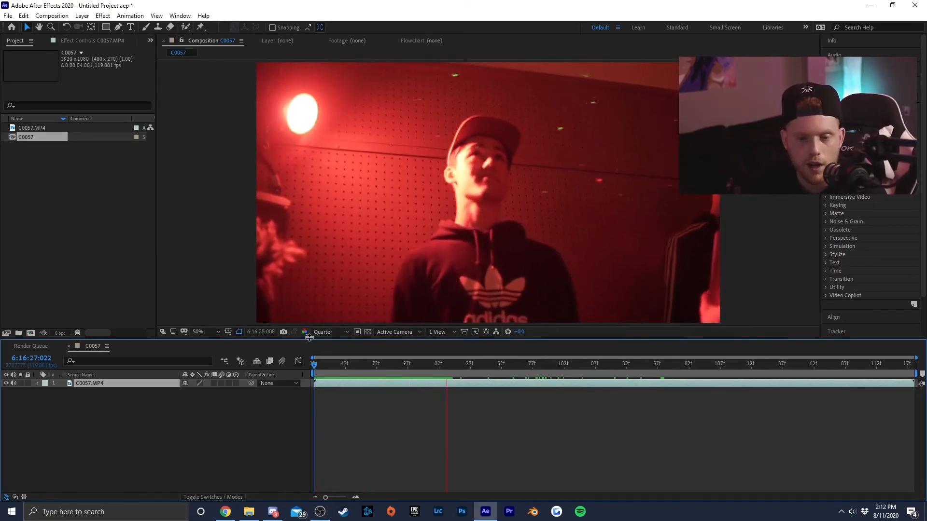
- Review the clip, return to its first frame and duplicate the C0057.MP4 layer
left_click(456, 356)
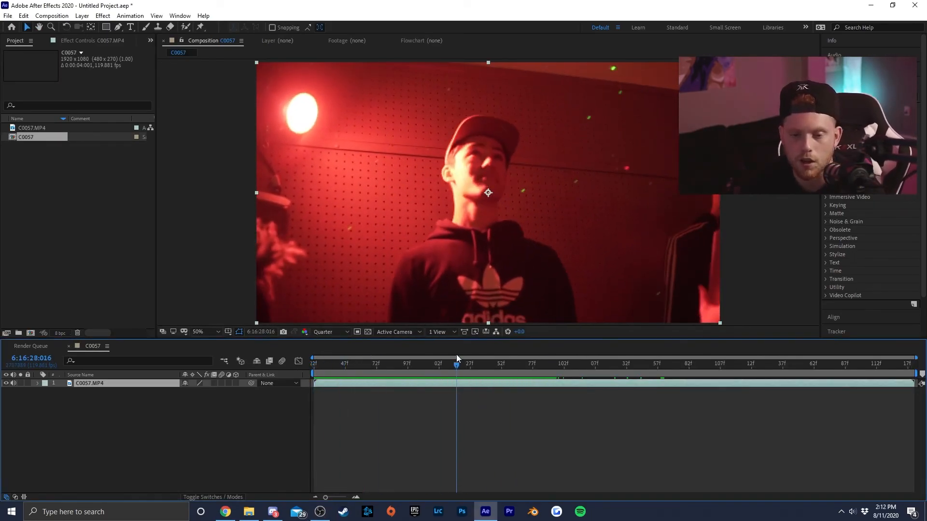
left_click_drag(456, 356, 452, 355)
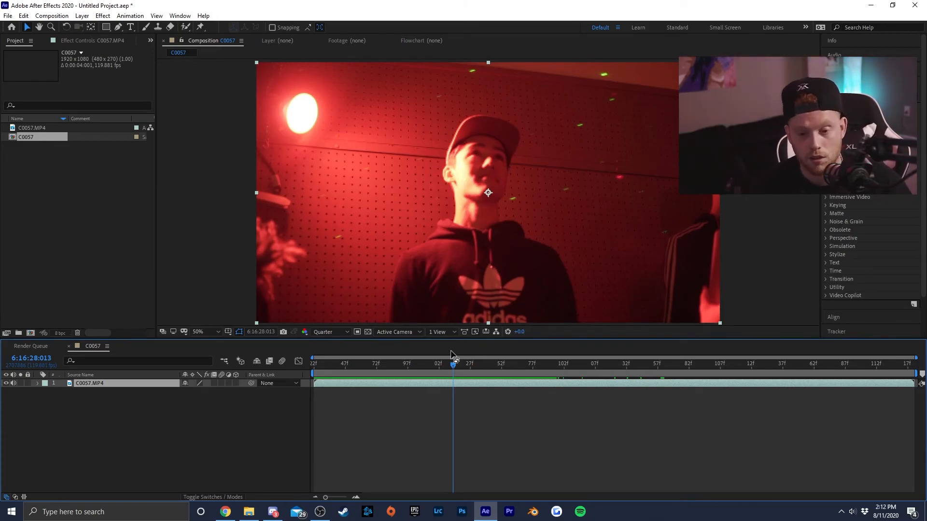
left_click_drag(398, 367, 106, 391)
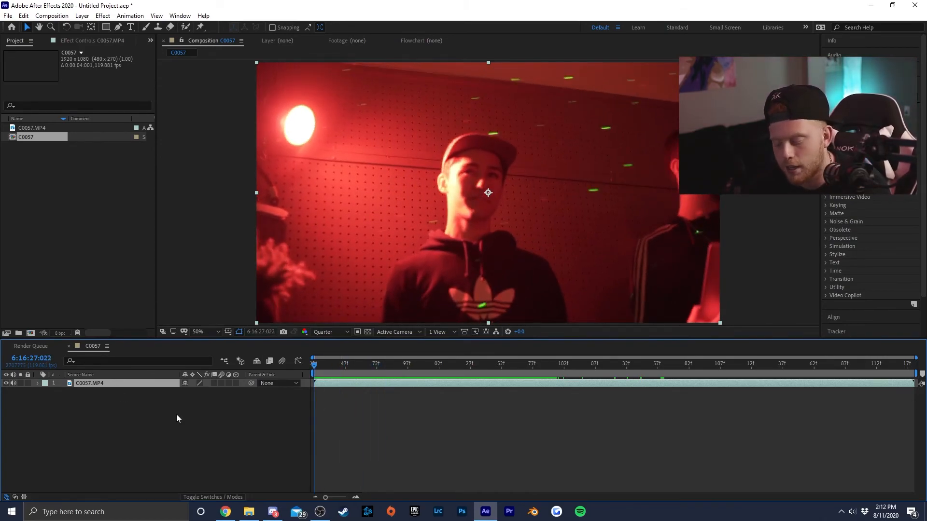
key("ctrl+d")
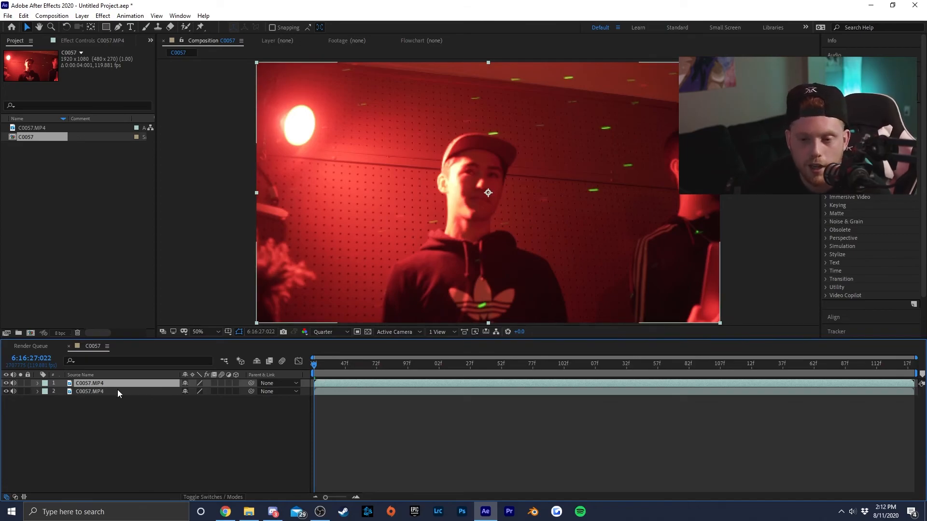
left_click(6, 456)
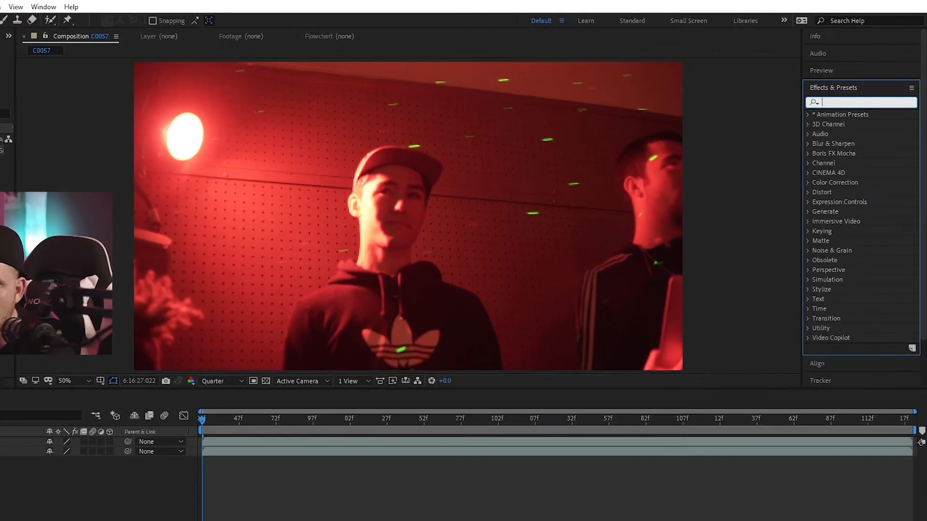
- Find Turbulent Displace with the search "turb" and apply it to the upper C0057.MP4 layer
left_click(864, 96)
type("turb")
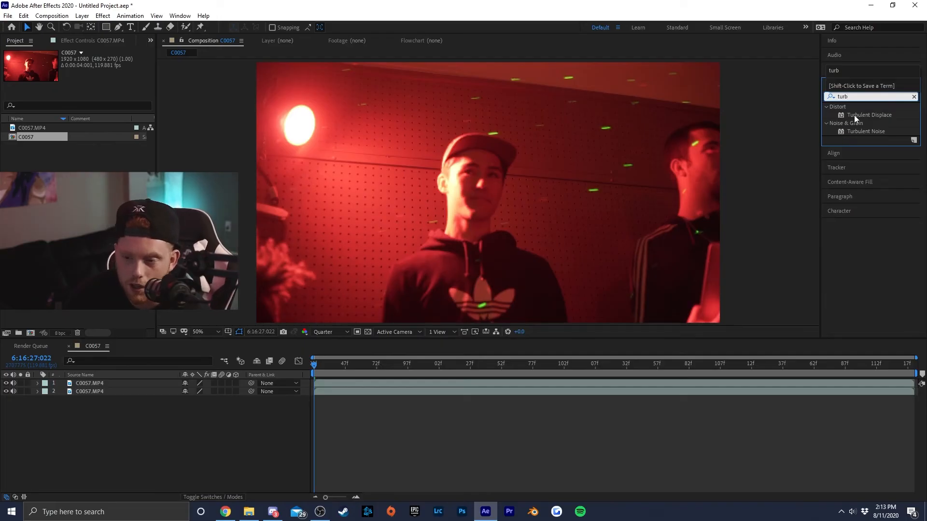
left_click(685, 242)
left_click_drag(872, 114, 135, 384)
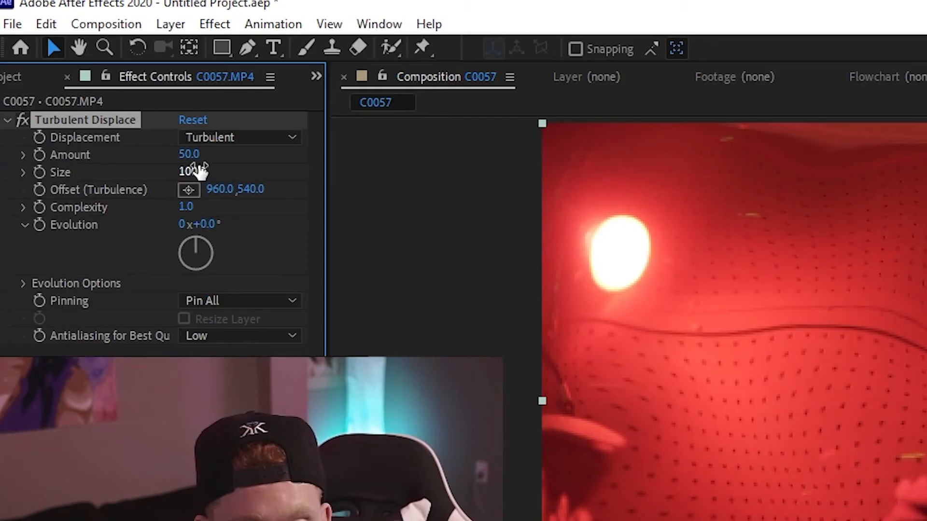
- Keyframe the Turbulent Displace Size at 100 on the first frame and reveal the layer's keyframed properties
mouse_move(94, 85)
left_mouse_down()
mouse_move(110, 85)
mouse_move(81, 85)
left_mouse_up()
key("ctrl+z")
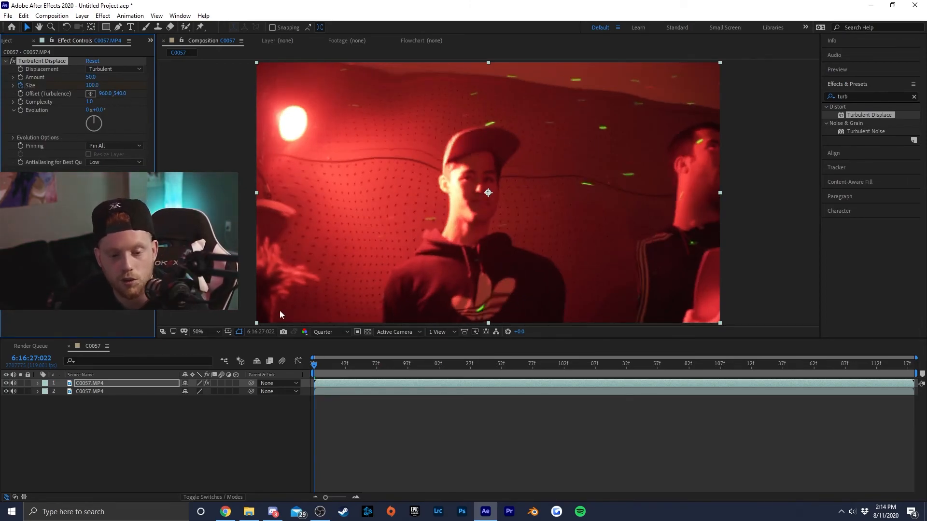
key("u")
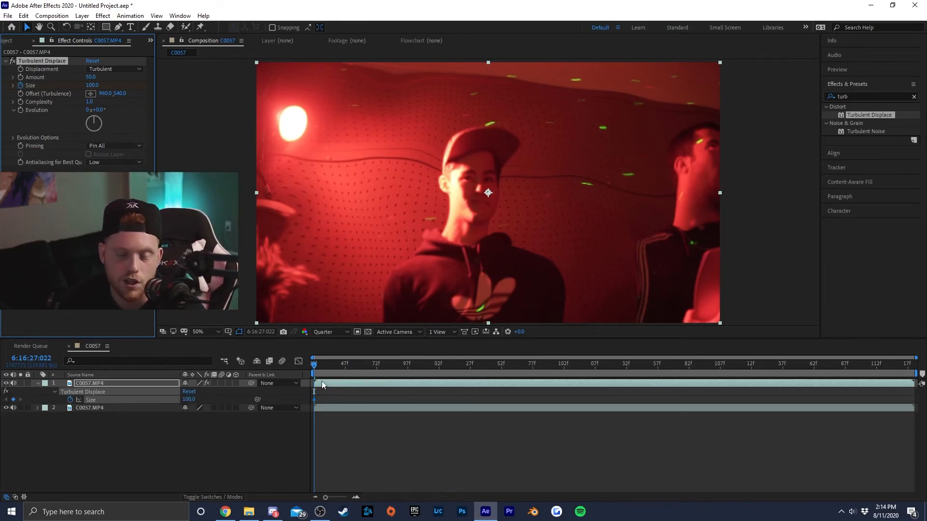
- Add a Size keyframe of 50 at 6:16:29:035 and preview the animation from the start
left_click_drag(317, 367, 630, 364)
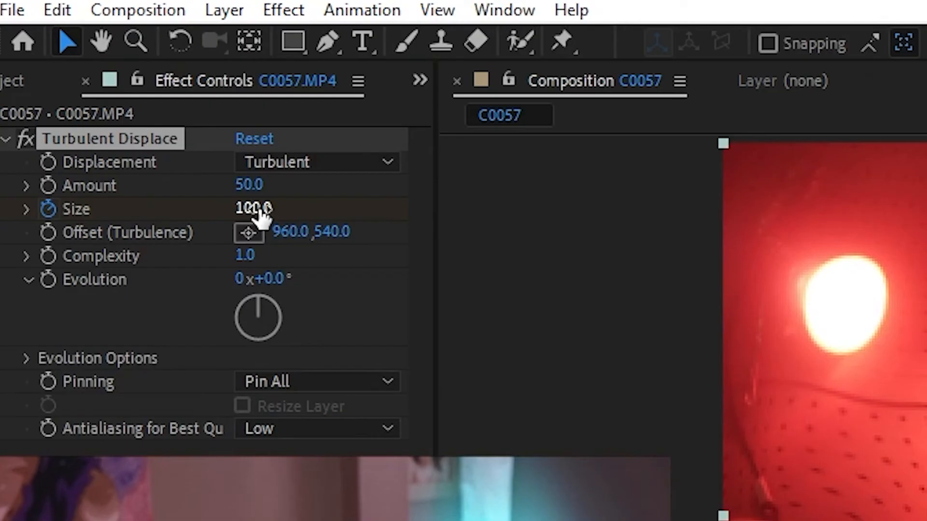
left_click_drag(94, 86, 74, 88)
left_click_drag(201, 217, 198, 218)
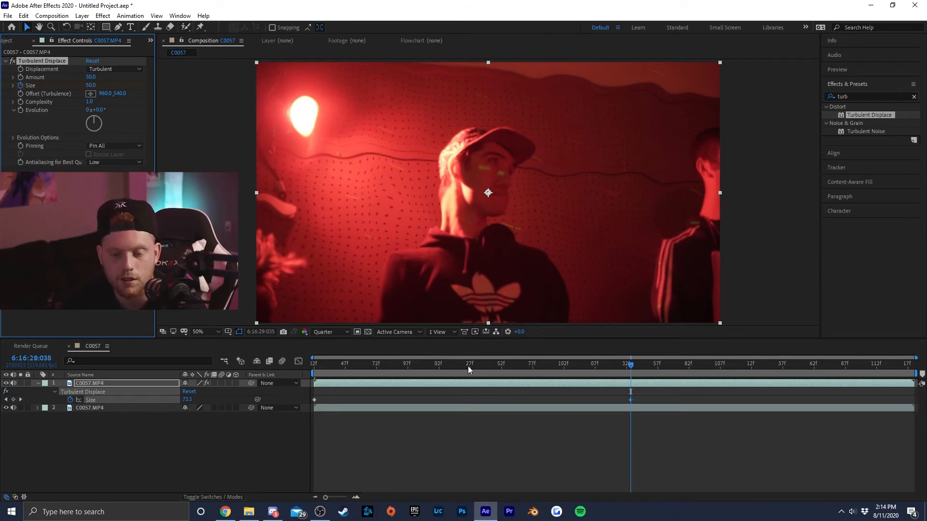
left_click_drag(469, 367, 214, 381)
key("space")
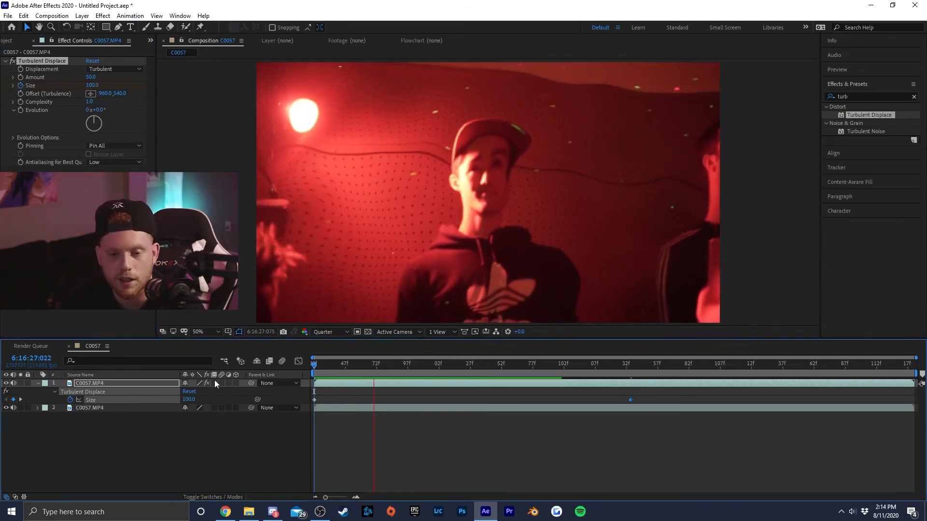
- Return to the keyframe at 6:16:29:035 and lower the Turbulent Displace Size to 16
left_click(633, 369)
left_click_drag(633, 369, 631, 367)
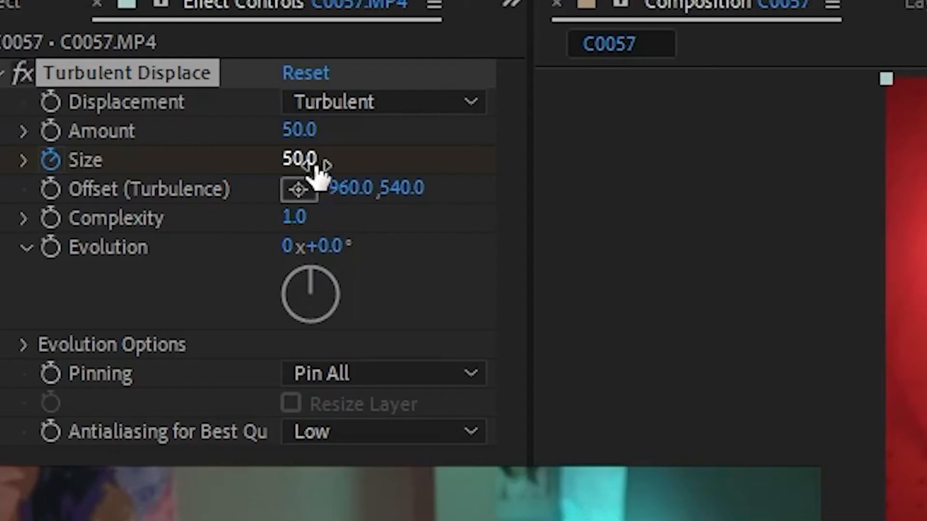
left_click_drag(91, 85, 80, 91)
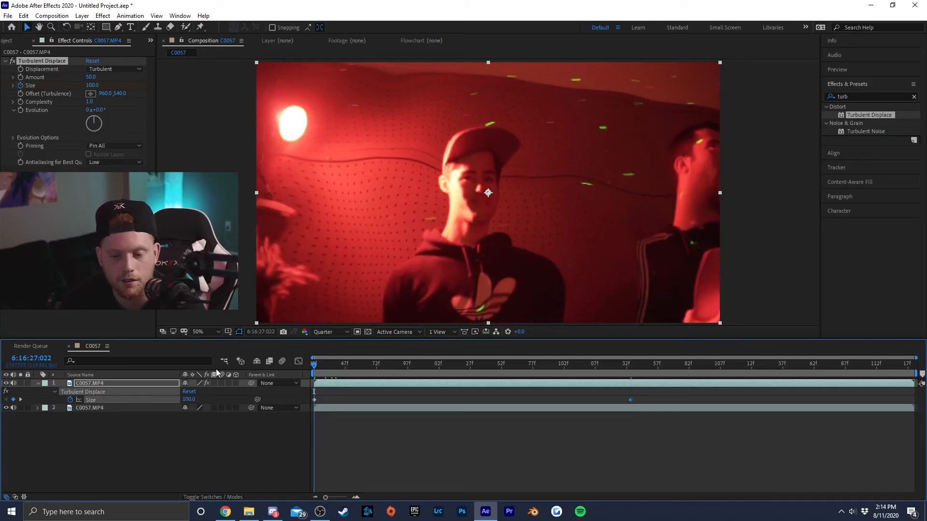
- Preview the displacement animation and compare the frame with the upper layer hidden and shown
key("space")
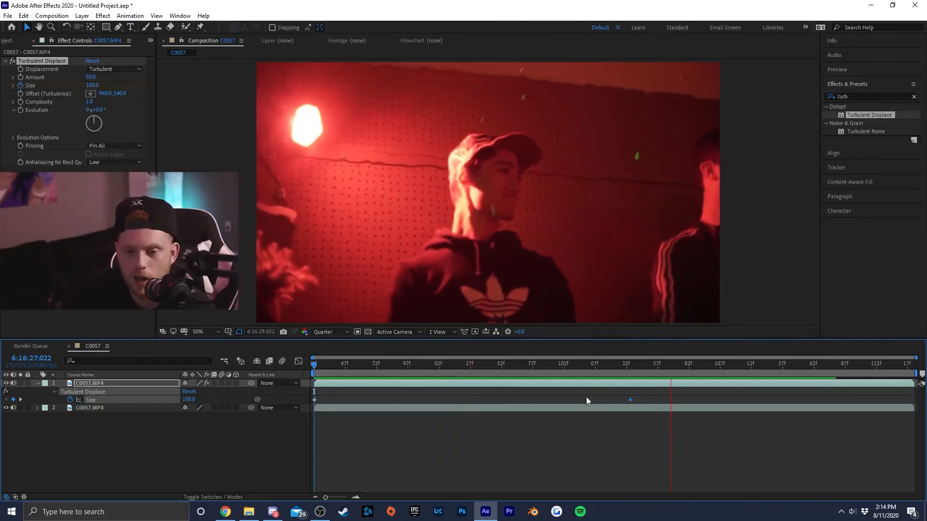
key("space")
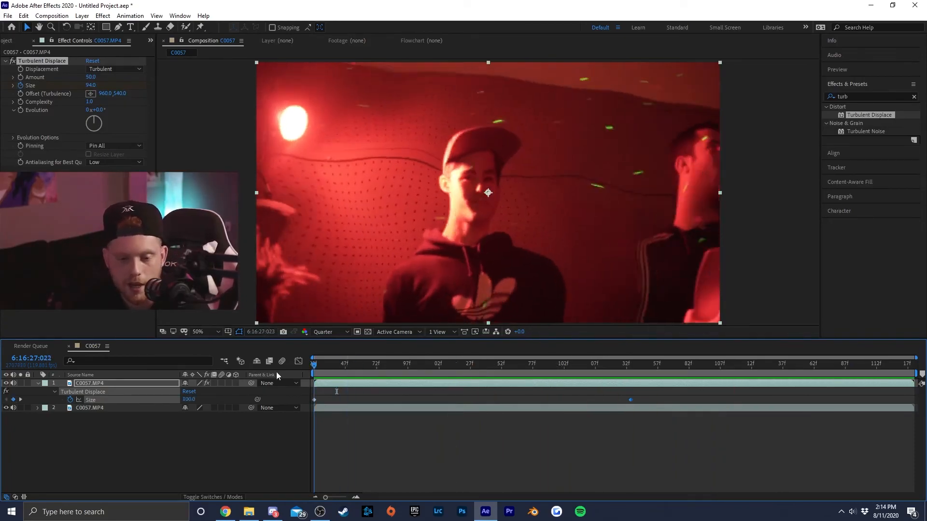
left_click(6, 383)
left_click(6, 384)
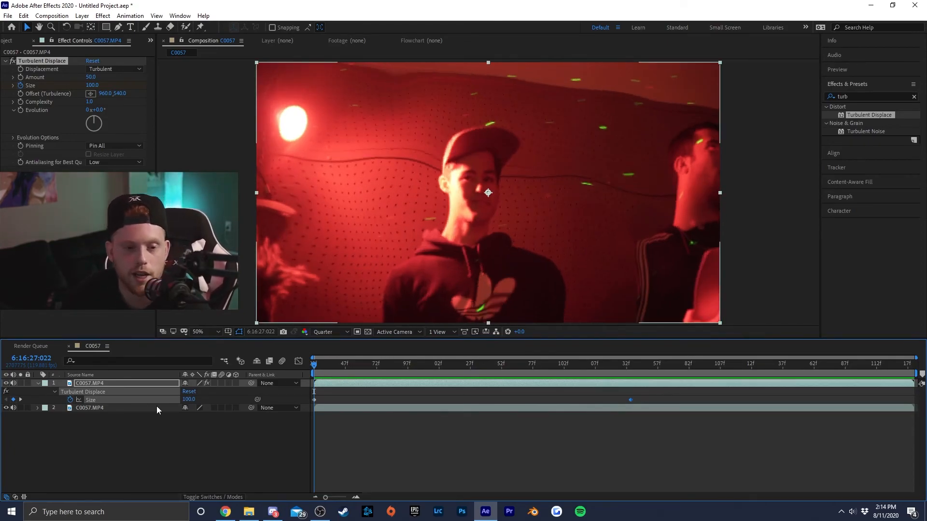
- On the upper layer, start a Pen tool mask beside the man's cap and trace down his neck and shoulder to the frame's lower edge
left_click(383, 382)
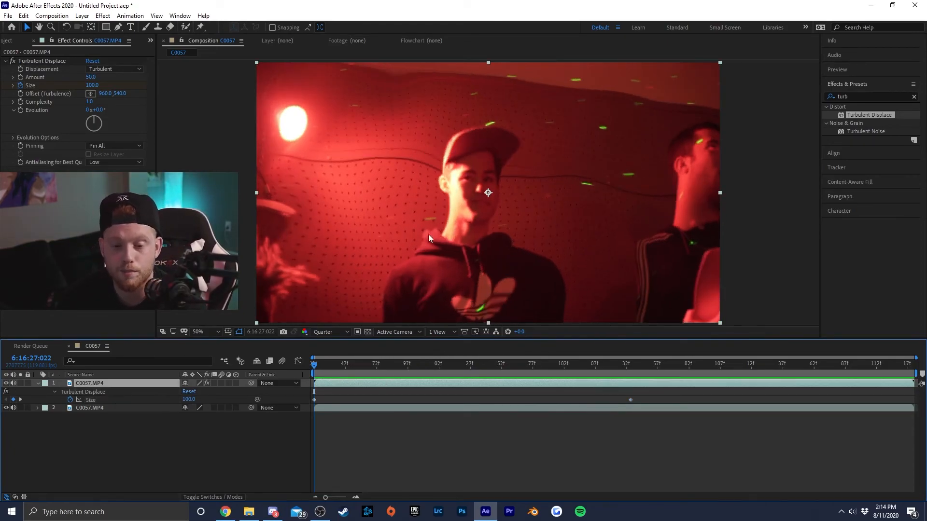
left_click(106, 27)
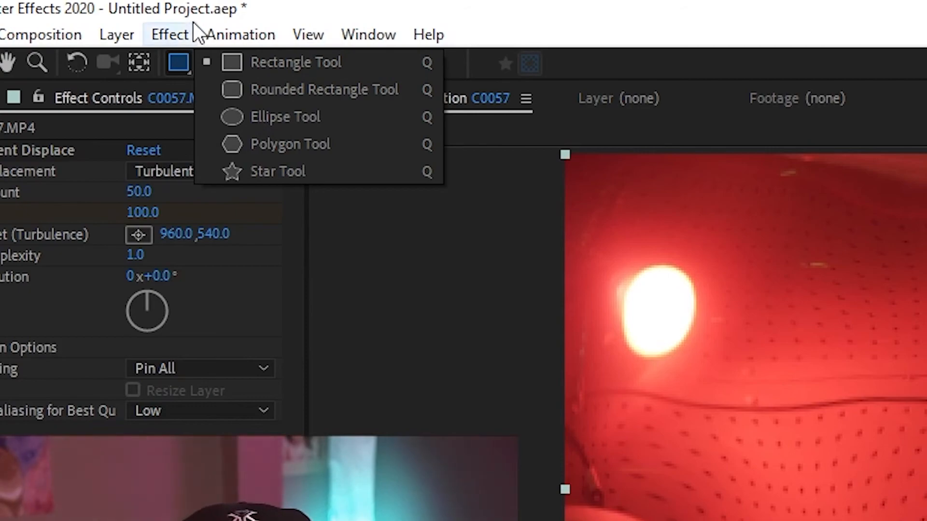
left_click(243, 62)
left_click(207, 65)
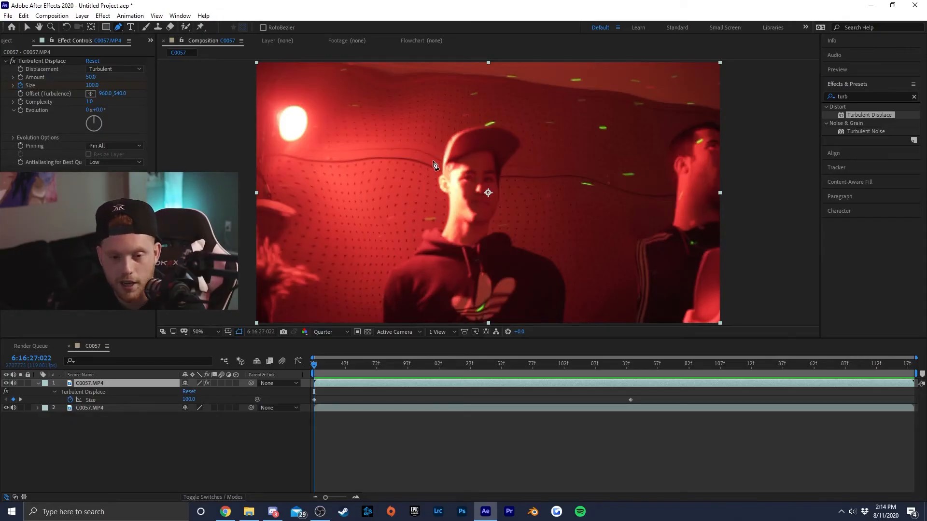
left_click(433, 158)
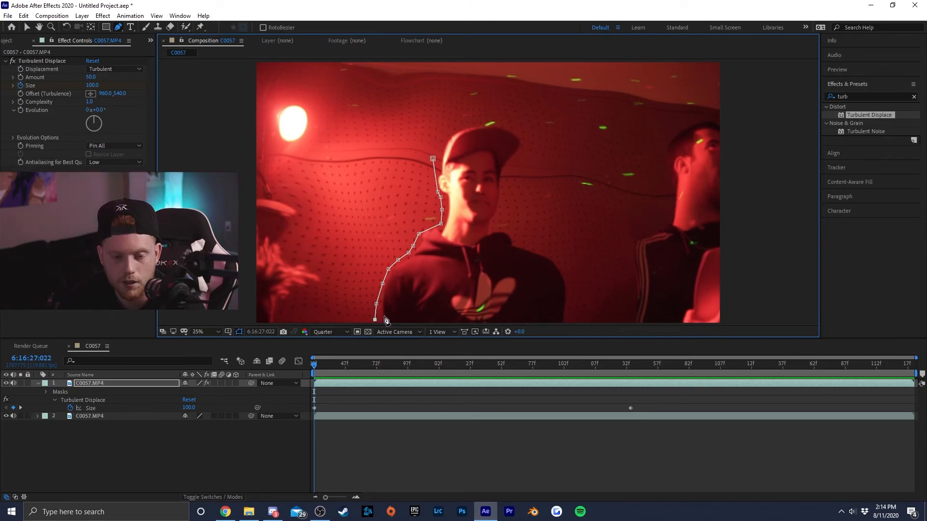
- Continue the mask path across the bottom of the frame and up the man's opposite shoulder, neck and face to his cap
key("comma")
key("comma")
key("comma")
scroll(434, 256, "down", 2)
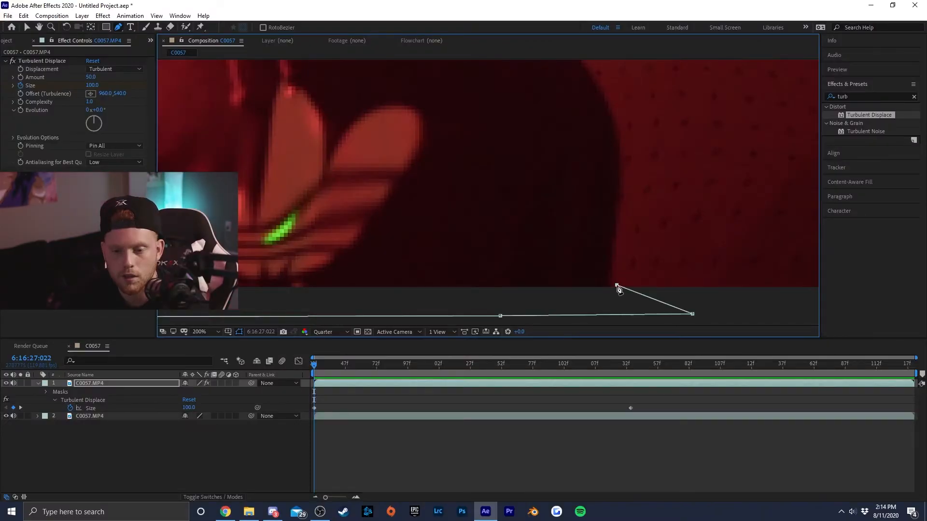
left_click_drag(617, 241, 620, 232)
left_click_drag(600, 89, 597, 305)
left_click(408, 165)
left_click(357, 157)
left_click(344, 126)
left_click_drag(383, 85, 436, 278)
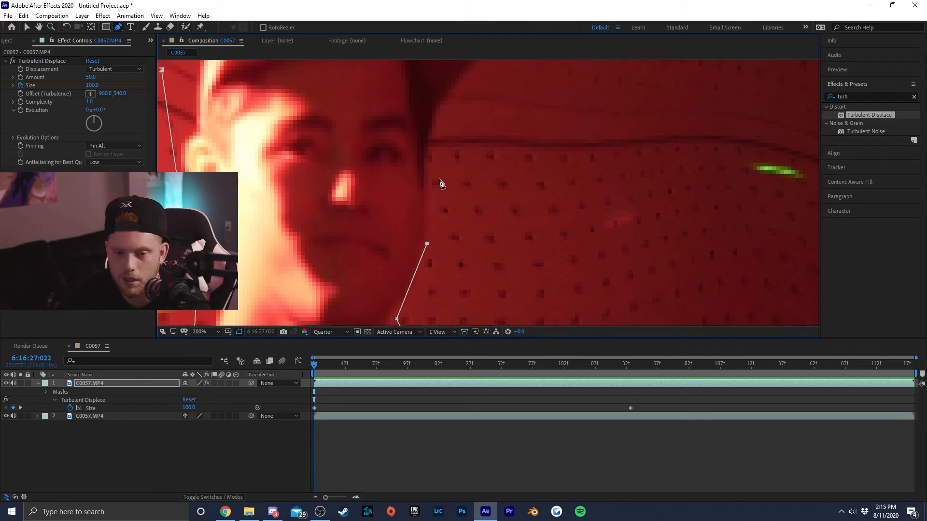
left_click_drag(509, 126, 497, 308)
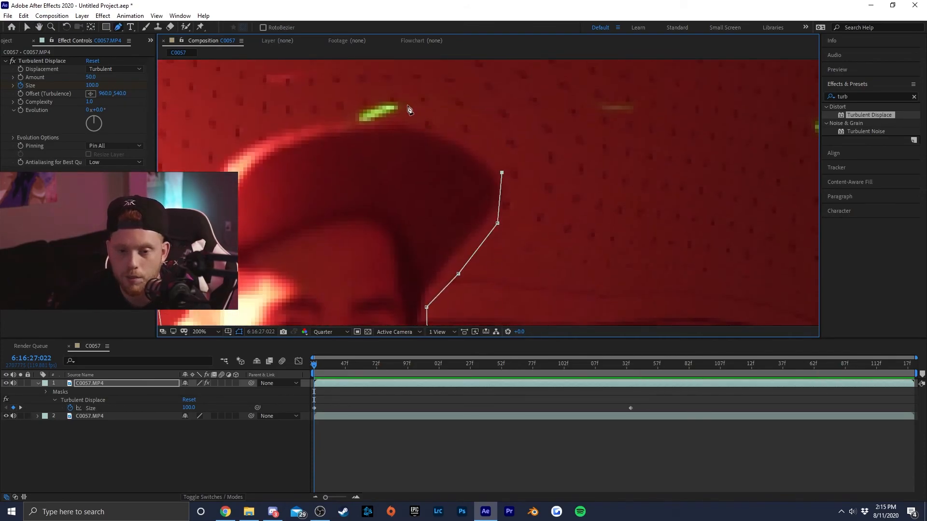
- Trace the mask path over the top of the cap and close it at its starting point
left_click_drag(405, 125, 477, 59)
key("ctrl+z")
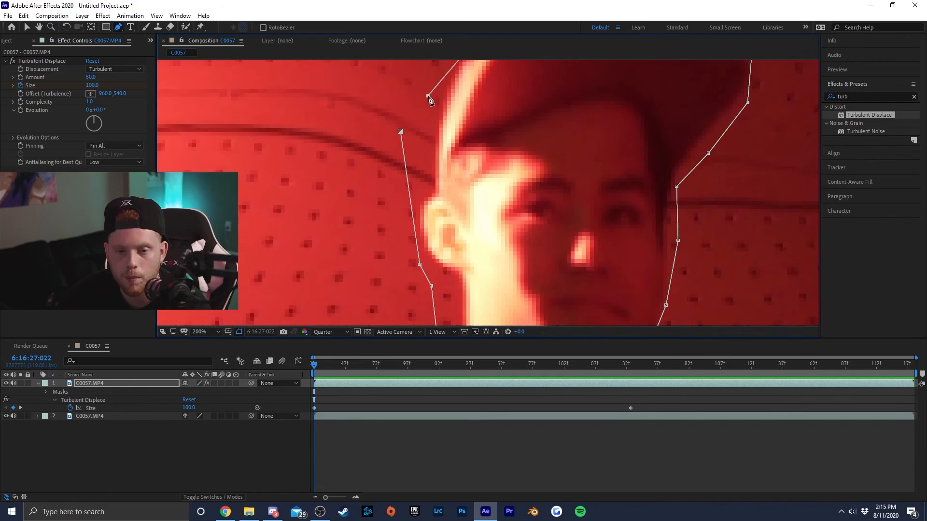
key("comma")
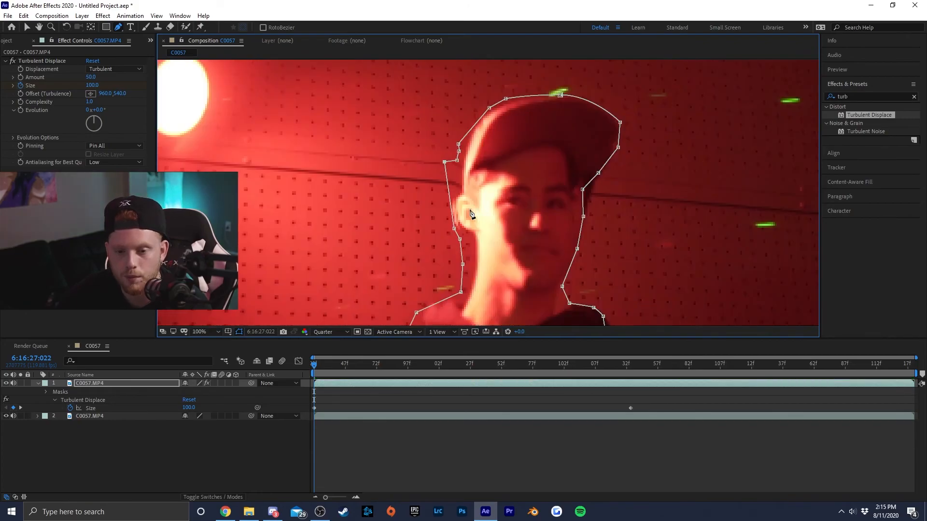
key("comma")
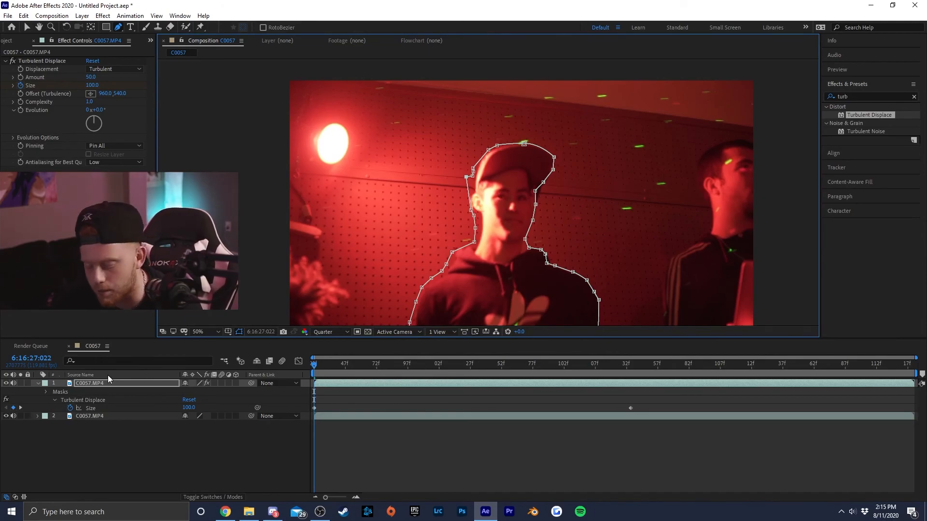
- Set Mask 1's feather to 41 pixels and invert the mask so the distortion affects only the background
left_click(45, 392)
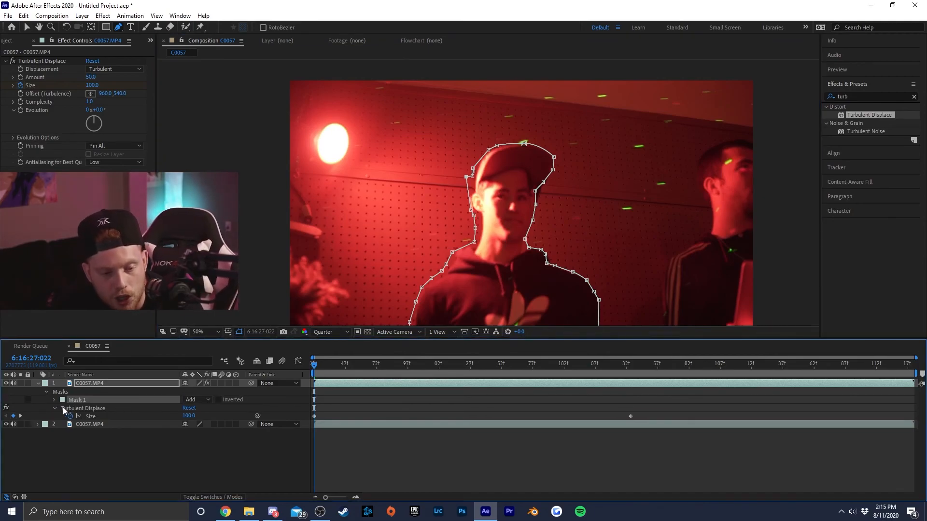
left_click(55, 401)
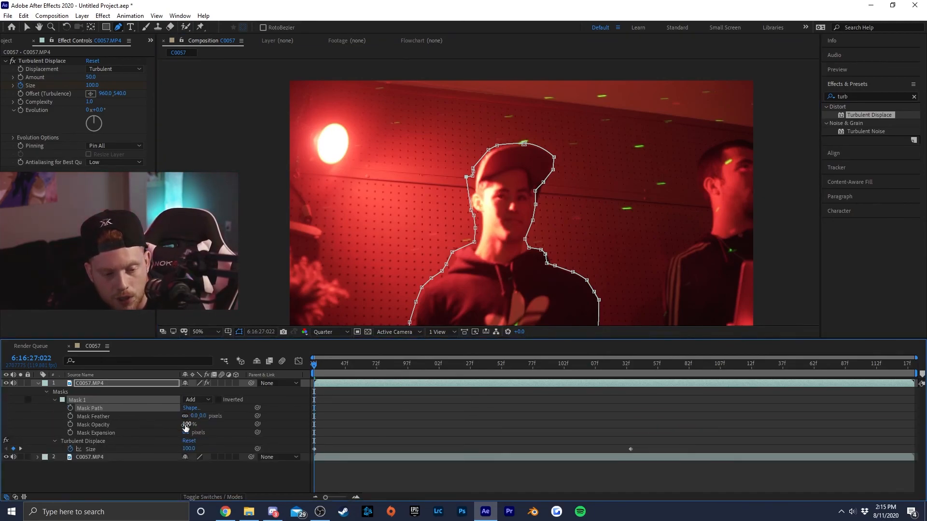
left_click_drag(194, 417, 216, 416)
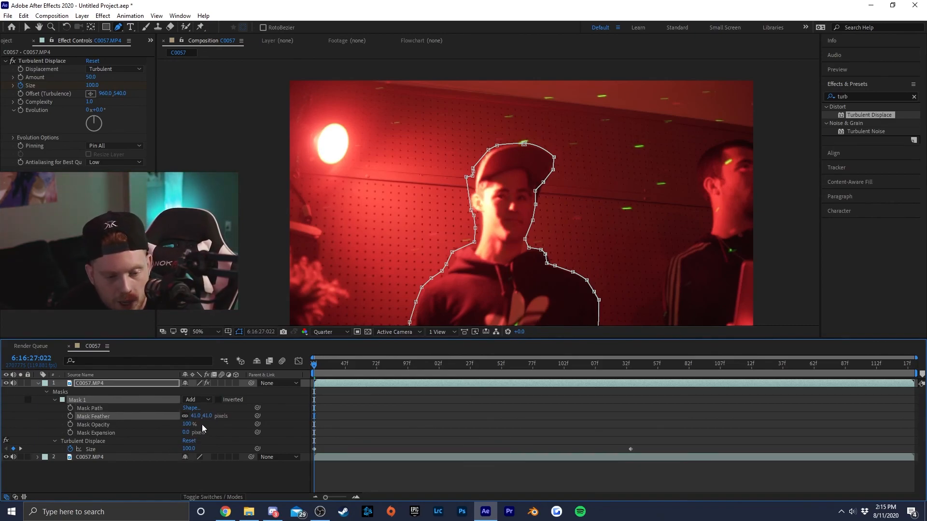
left_click(218, 401)
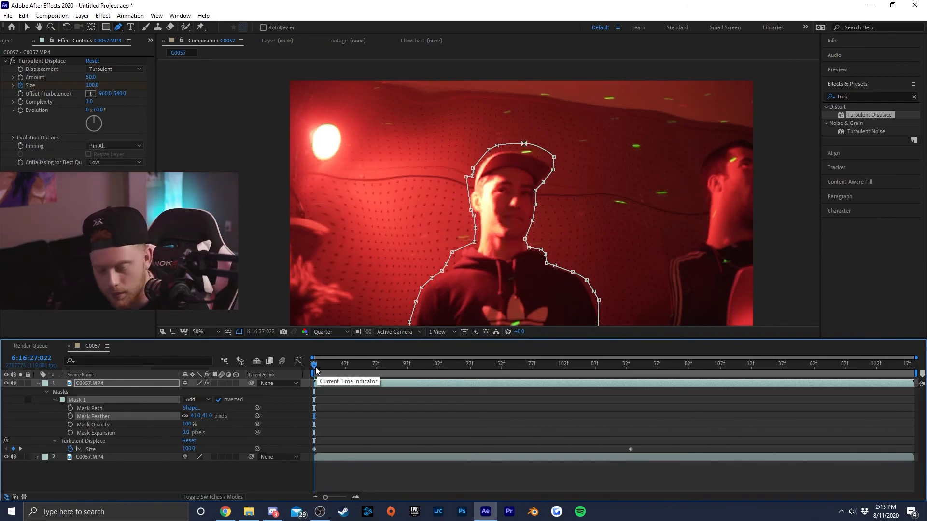
- Preview the inverted mask with the background distortion from the start of the clip
key("space")
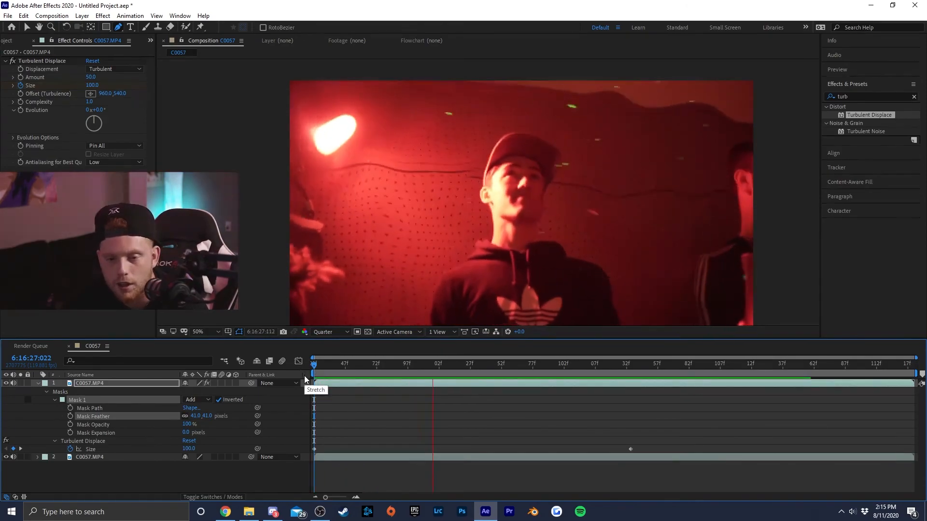
key("space")
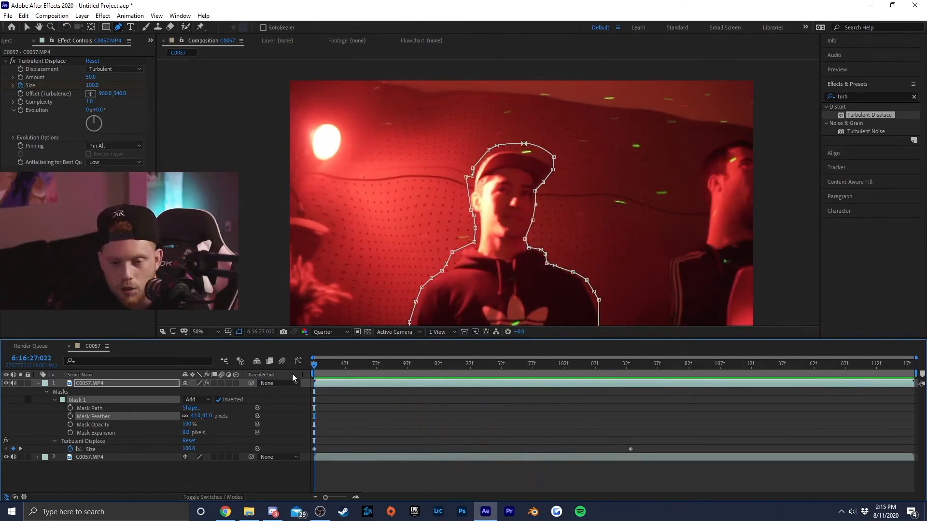
left_click_drag(326, 363, 303, 374)
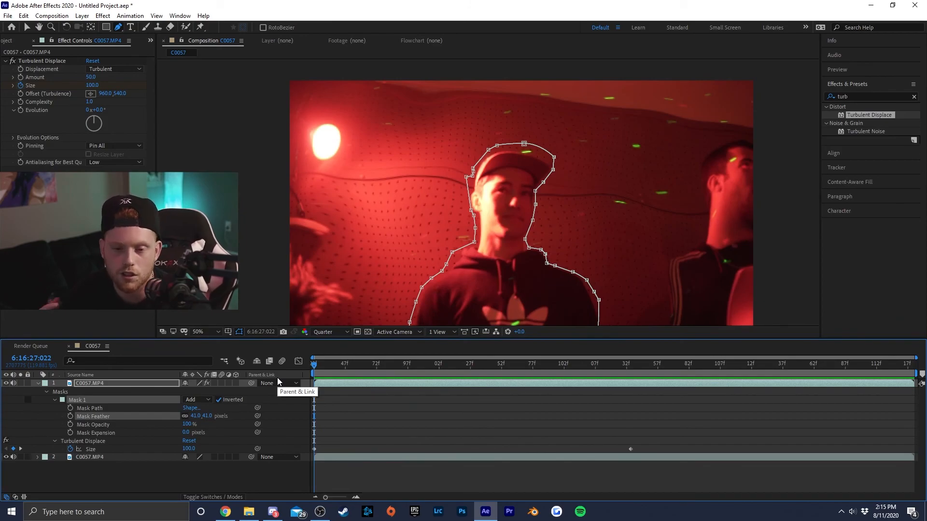
- Enable Mask Path keyframing for Mask 1 at the clip's start, and reposition the mask around the man at 6:16:27:055
left_click(70, 407)
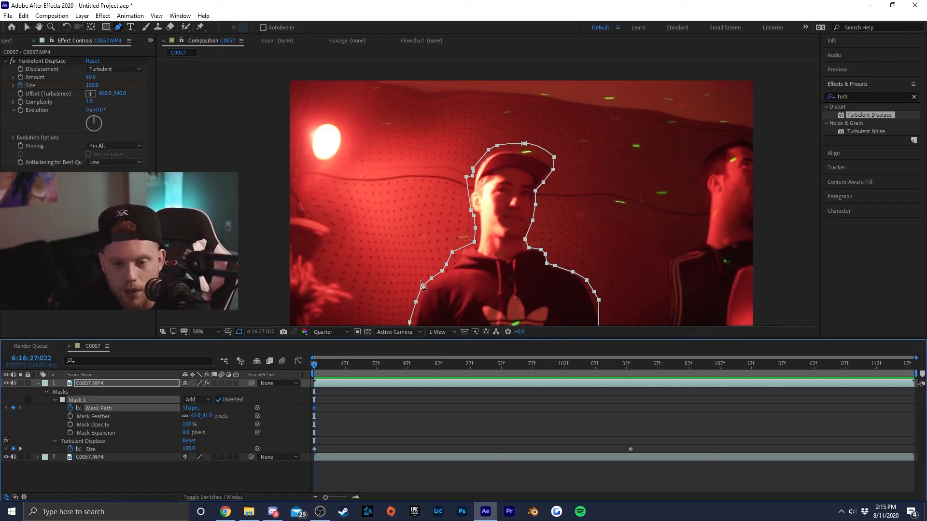
left_click_drag(332, 368, 355, 366)
left_click_drag(535, 194, 541, 195)
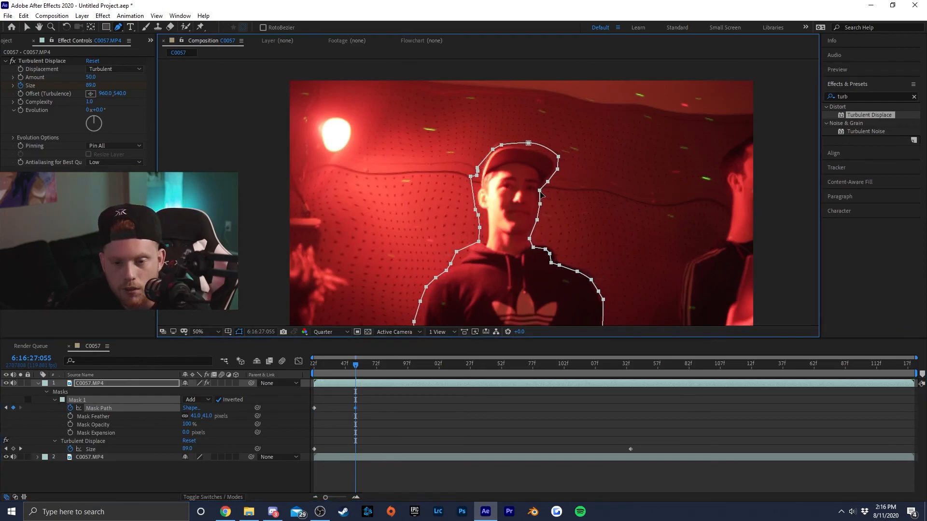
left_click(578, 273)
left_click(573, 279)
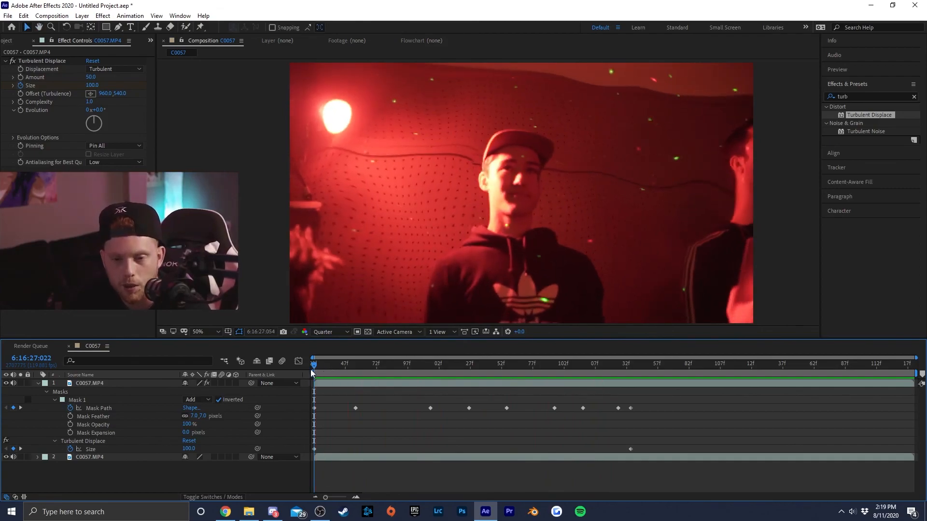
- Refine the mask points around the man's cap brim, face and neck at the first keyframe and at 6:16:27:055
left_click(343, 383)
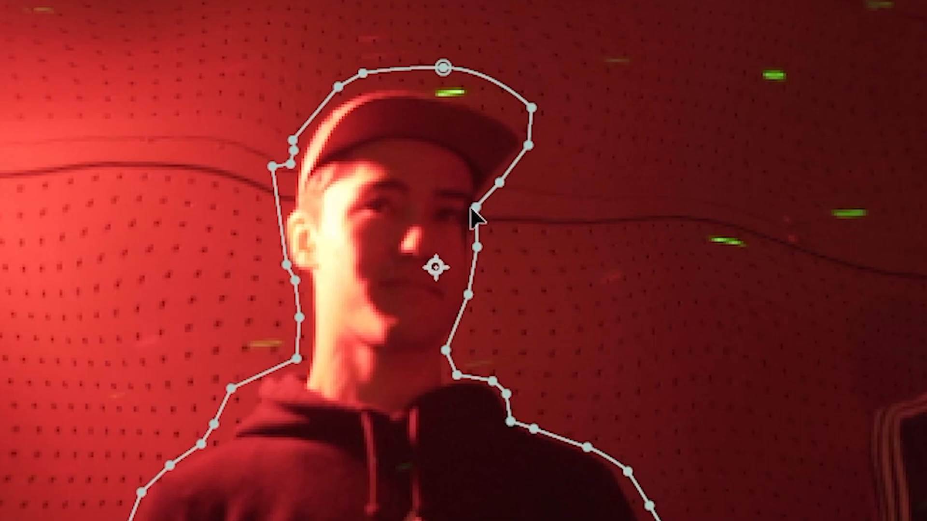
left_click_drag(535, 173, 523, 185)
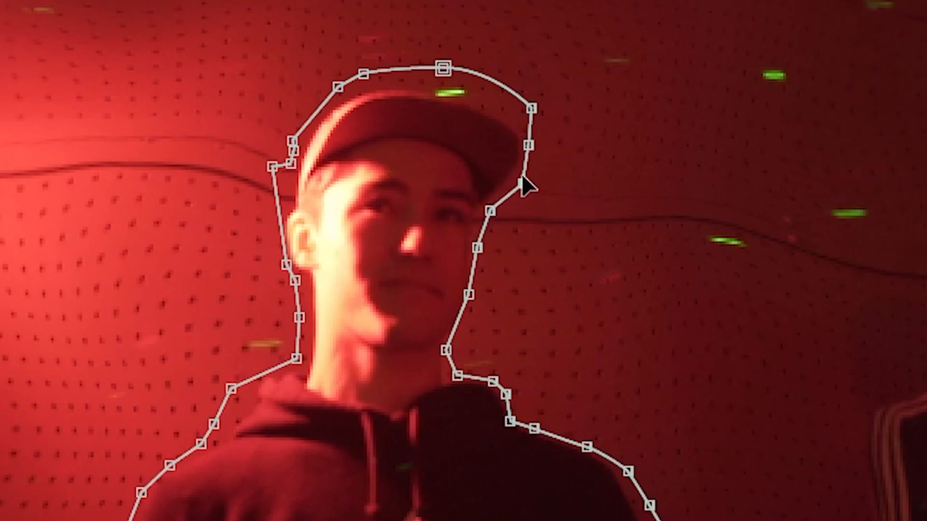
left_click_drag(528, 146, 553, 167)
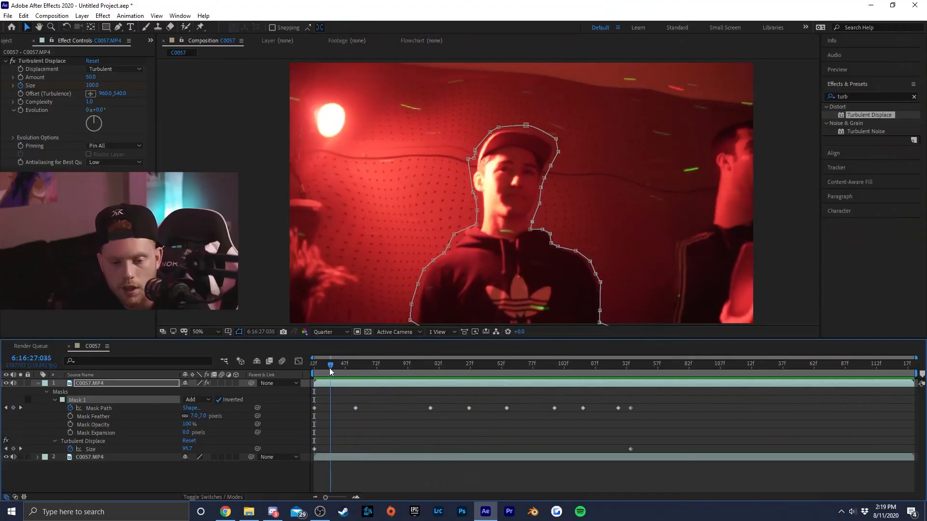
left_click_drag(338, 365, 356, 373)
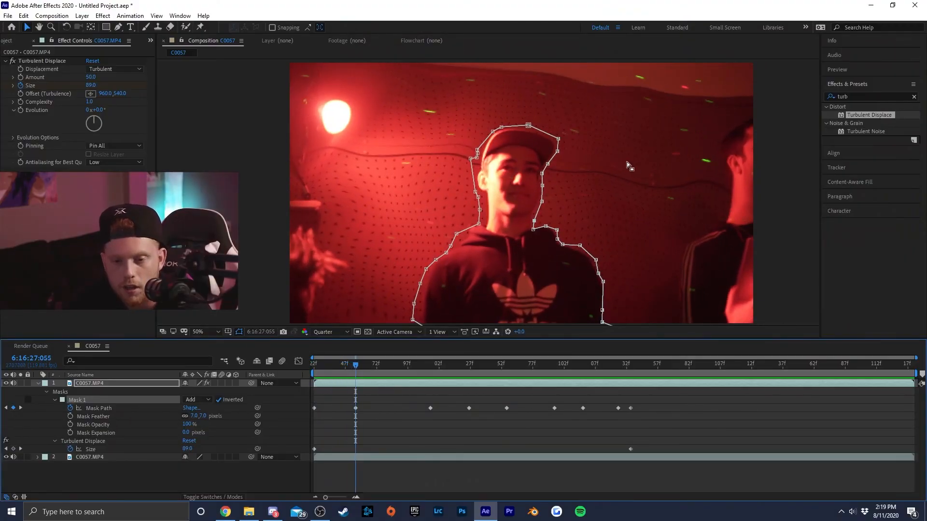
left_click_drag(542, 175, 551, 224)
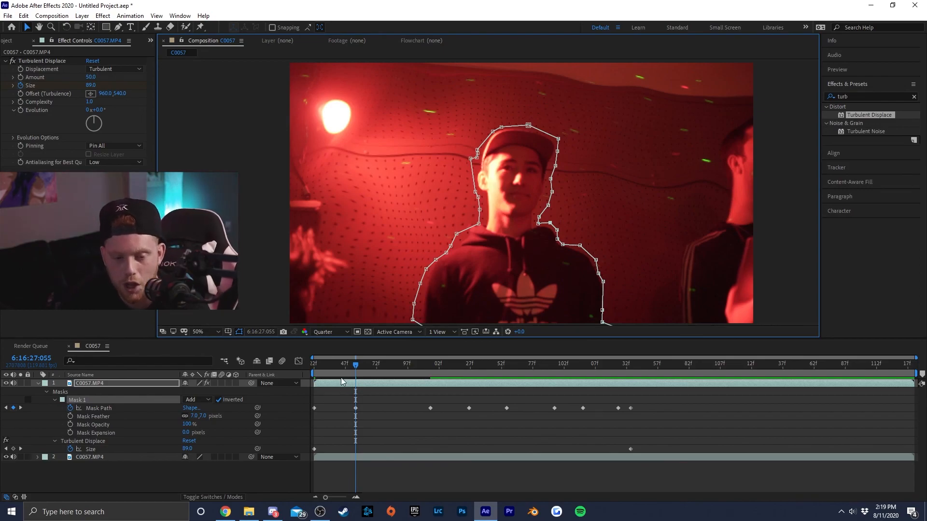
- Preview the refined mask from the clip's start and scrub to about 6:16:28:115 to check how it follows the man
left_click_drag(355, 369, 314, 369)
left_click(689, 408)
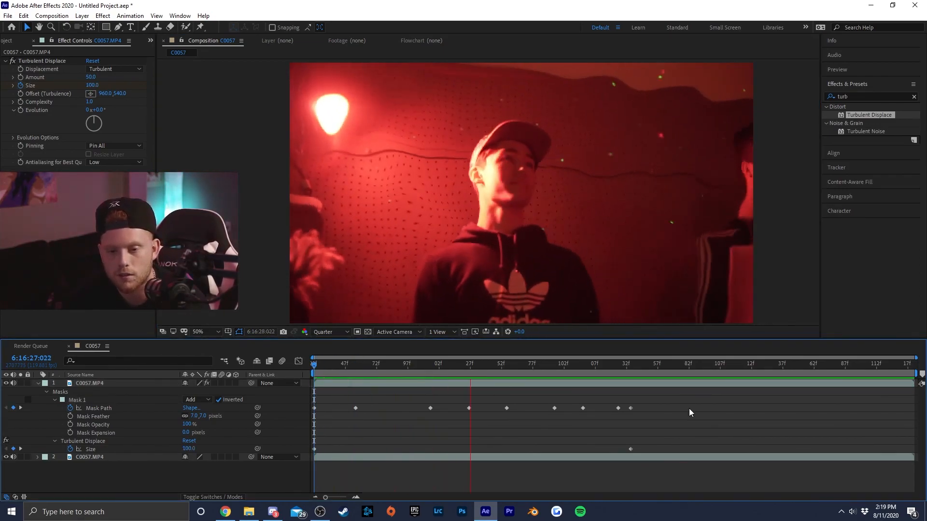
left_click_drag(524, 370, 582, 395)
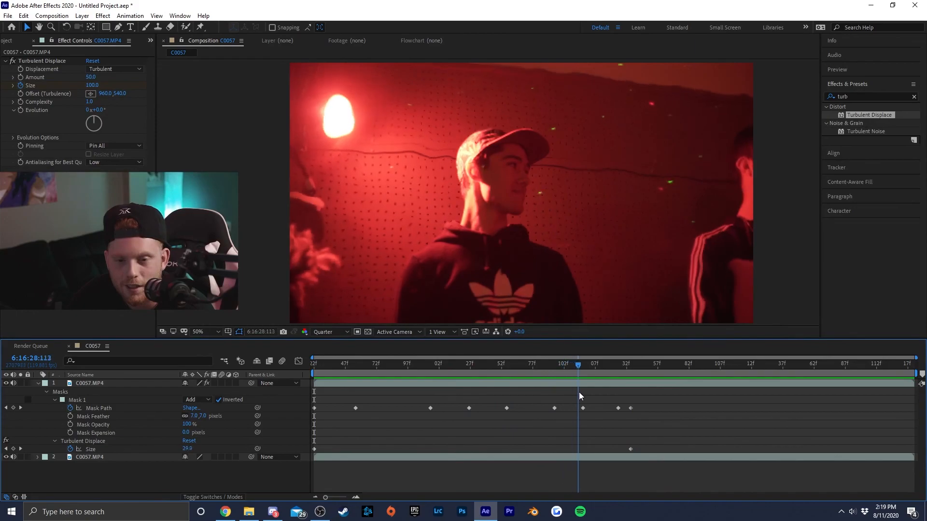
- At the 6:16:28:117 Mask Path keyframe, reshape Mask 1 above the back of the man's cap
left_click(606, 388)
left_click_drag(580, 366, 583, 366)
left_click_drag(473, 130, 503, 122)
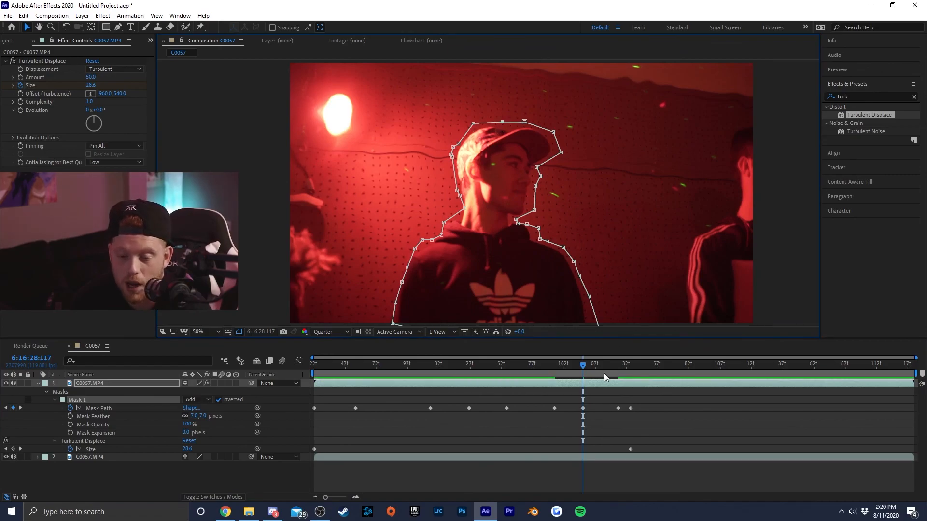
- Scrub through the animated mask with the layer deselected, and replay the warp from the start to review the background distortion
left_click_drag(560, 366, 408, 369)
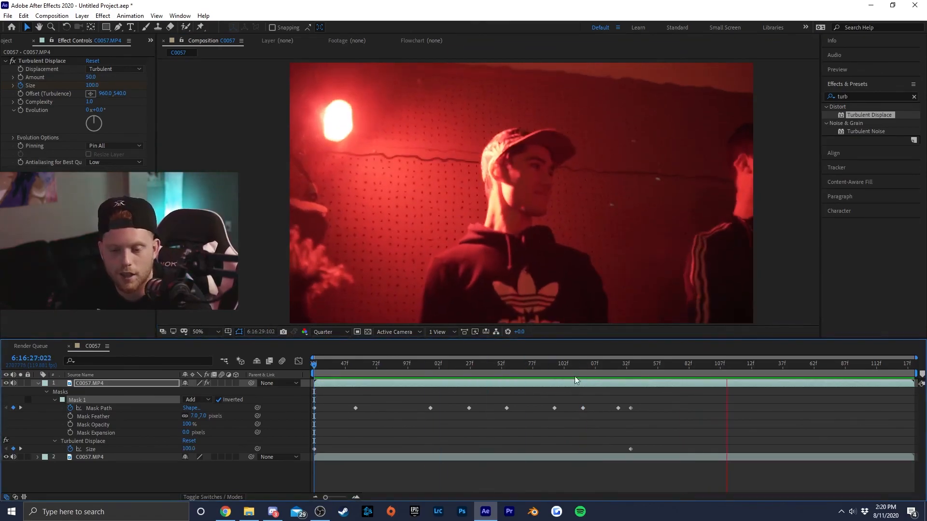
left_click_drag(585, 367, 636, 368)
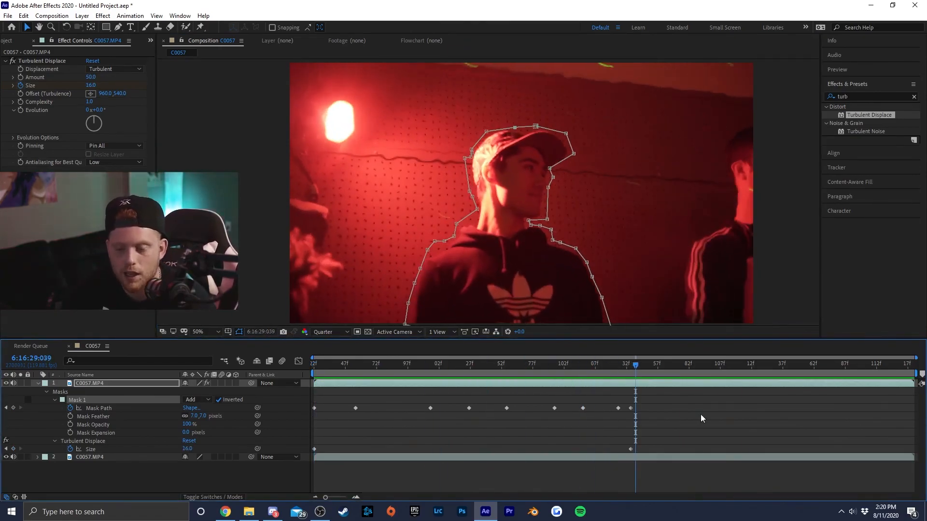
left_click(701, 418)
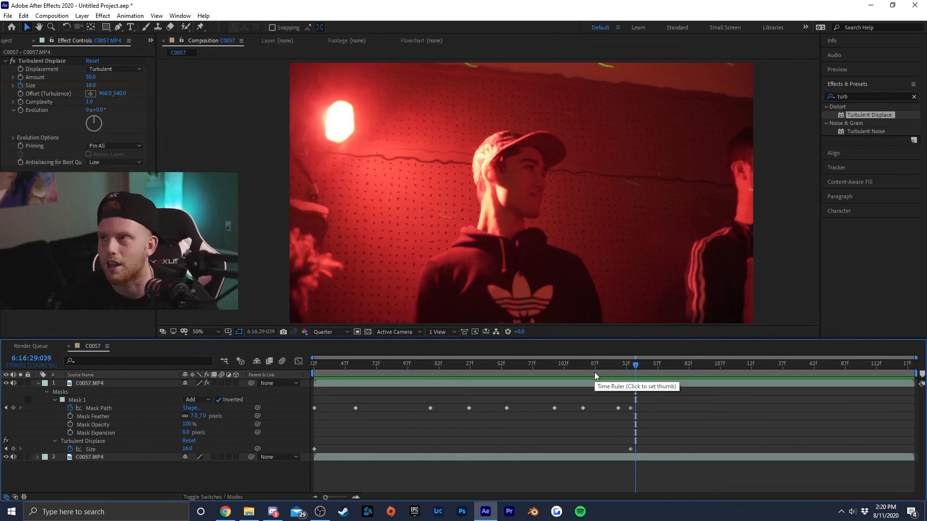
key("Home")
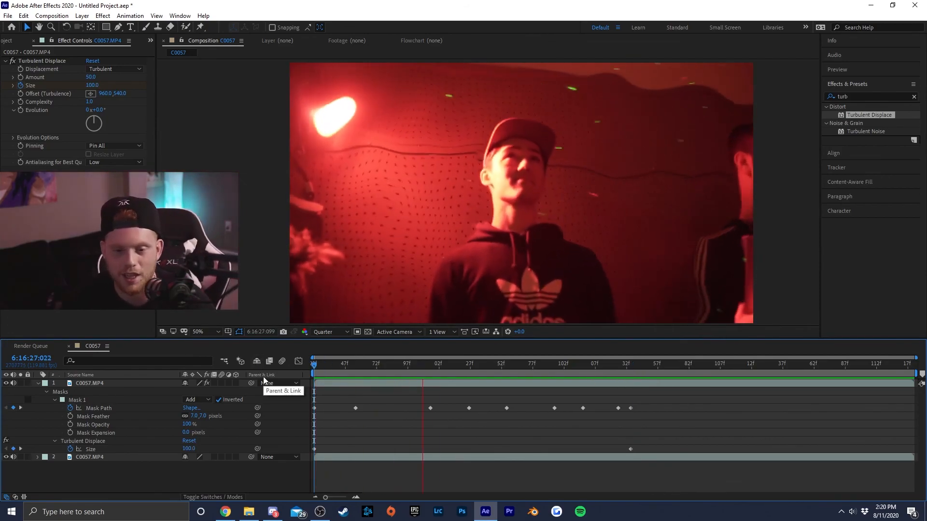
left_click_drag(360, 363, 439, 365)
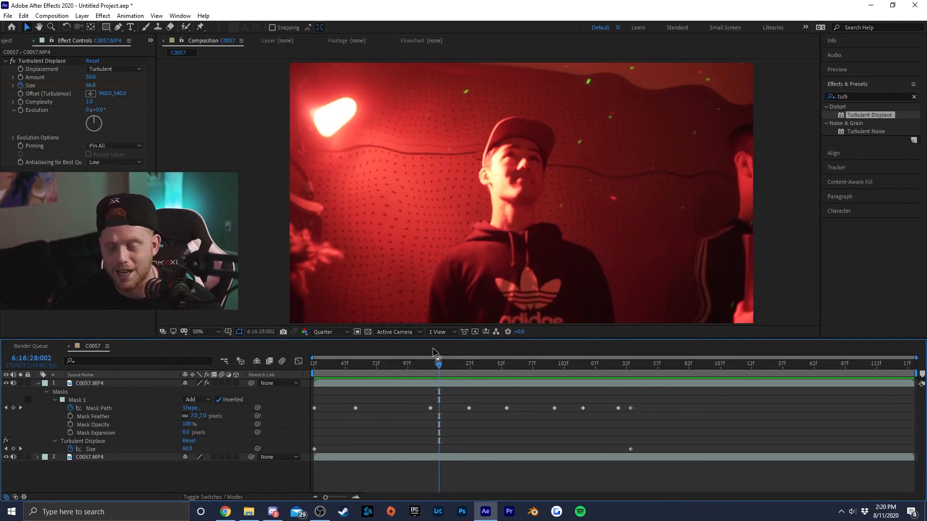
left_click_drag(435, 366, 418, 371)
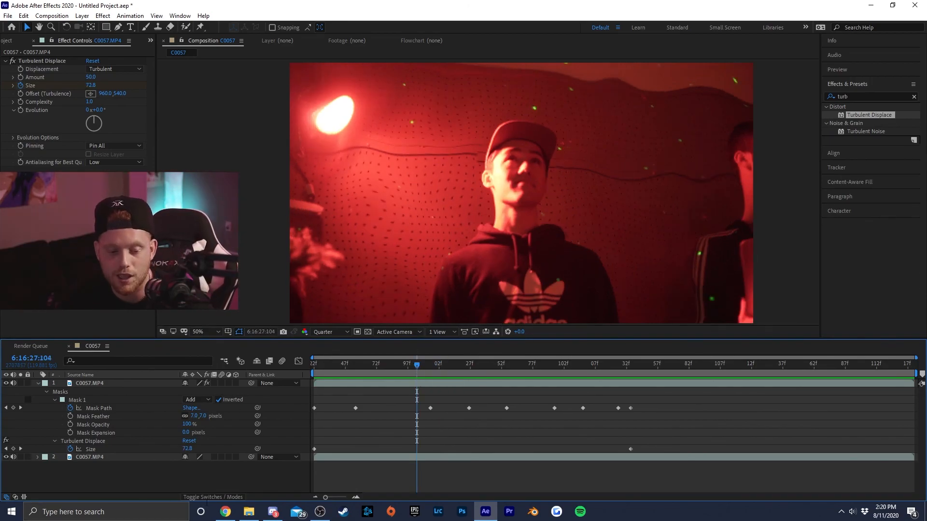
- Switch to Chrome and replay the Just For Kicks D.O.B. video from about 1:17, pausing on the warped background for comparison
left_click(226, 512)
left_click(337, 347)
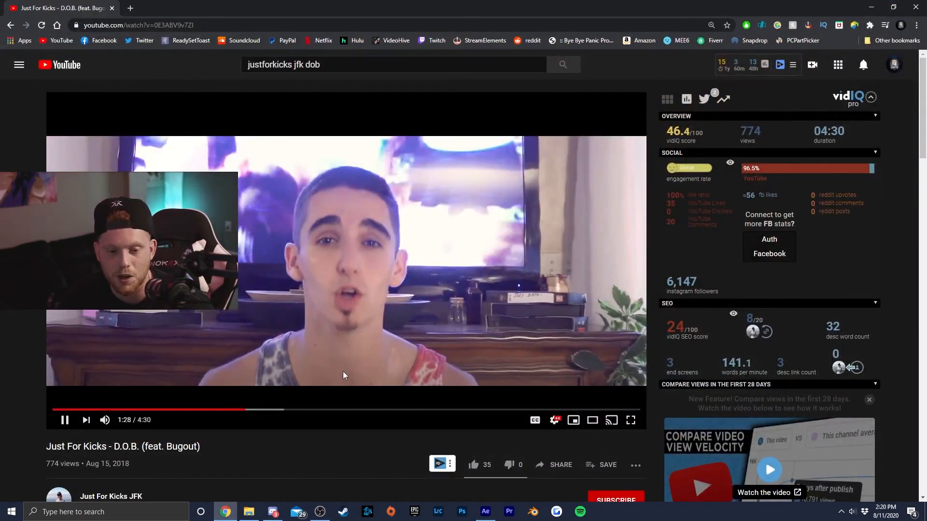
left_click(212, 409)
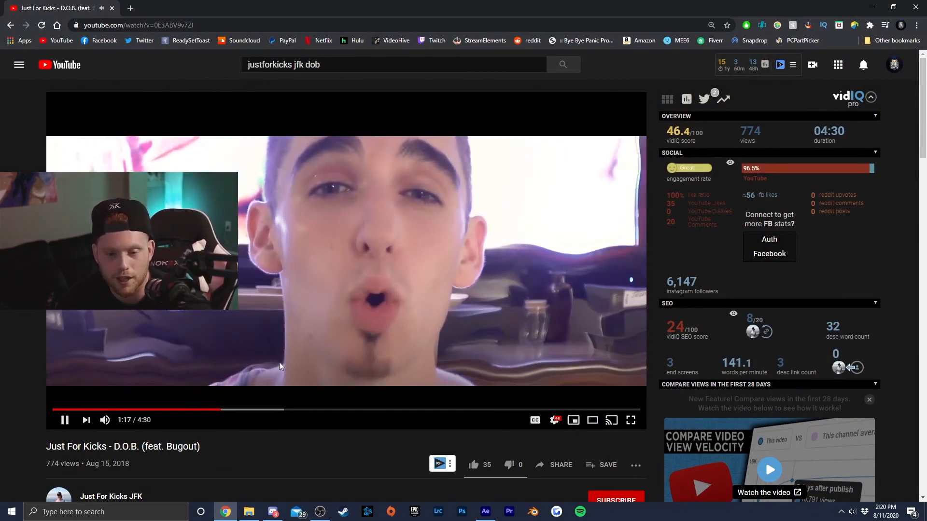
left_click(330, 341)
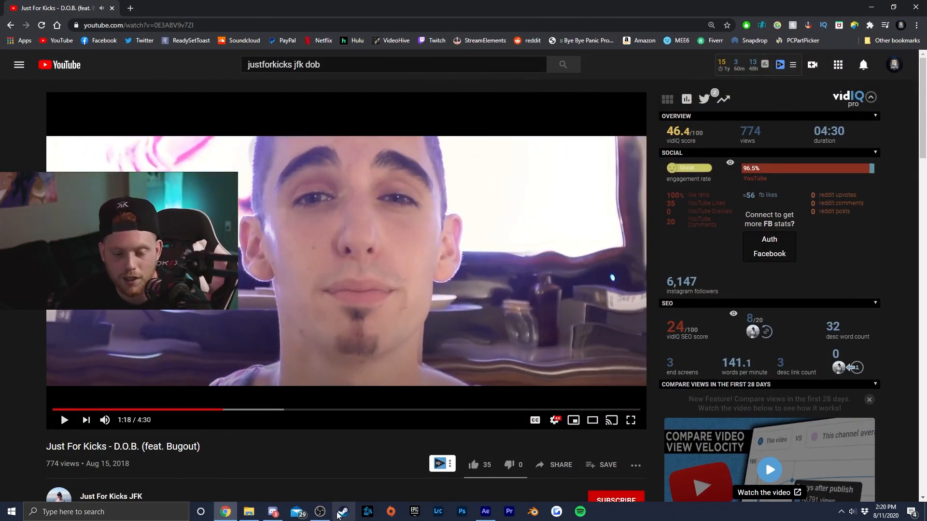
left_click(327, 518)
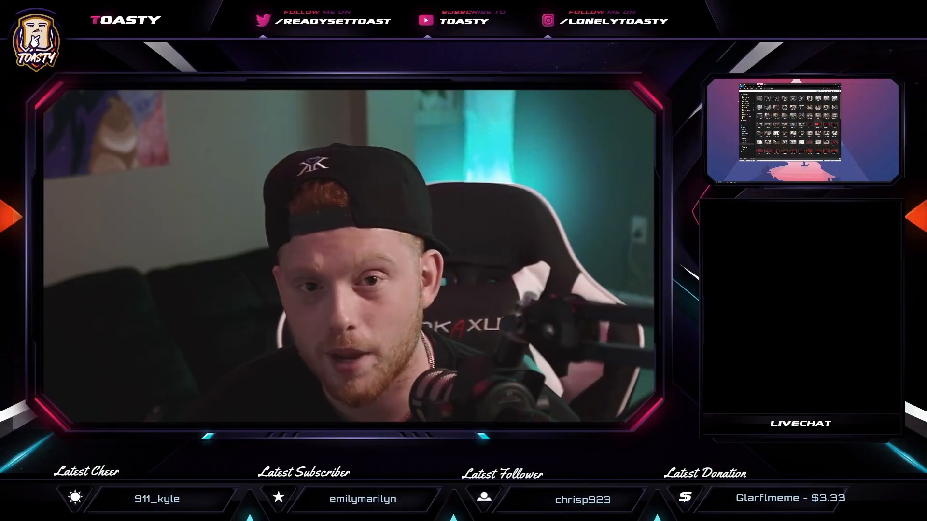